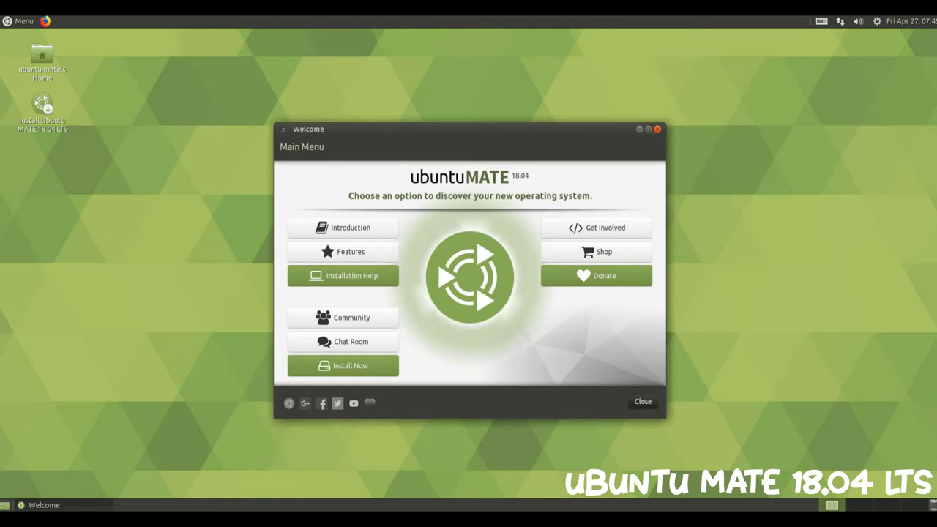
Close the Ubuntu MATE Welcome window.
{"action": "key", "text": "alt+space"}
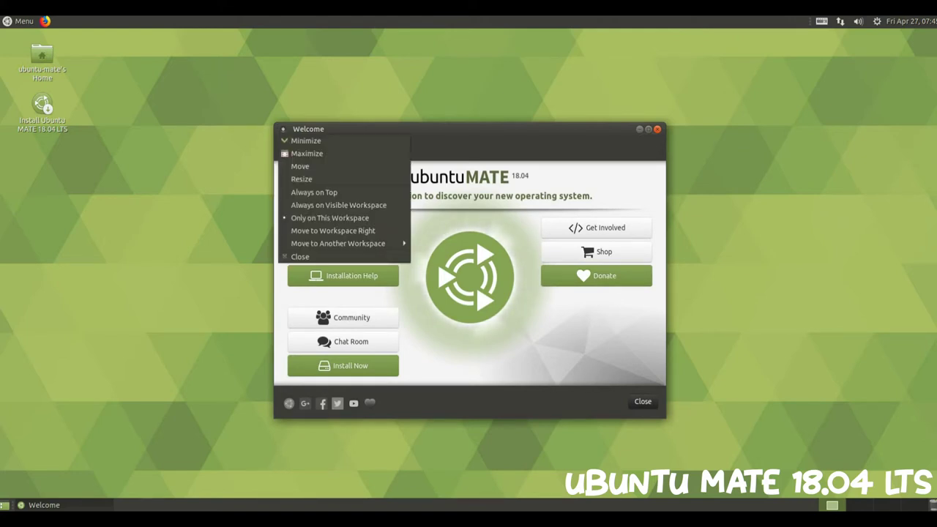
{"action": "key", "text": "Escape"}
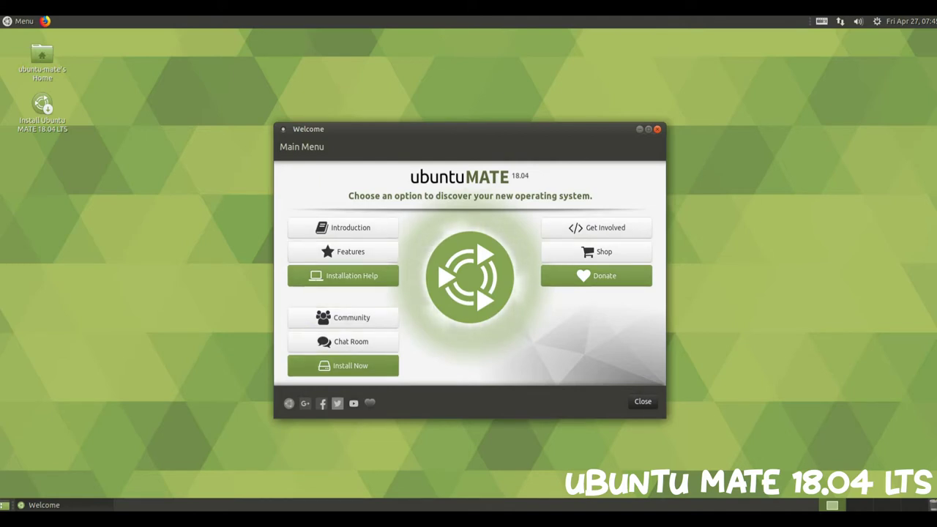
{"action": "left_click", "coordinate": [643, 401]}
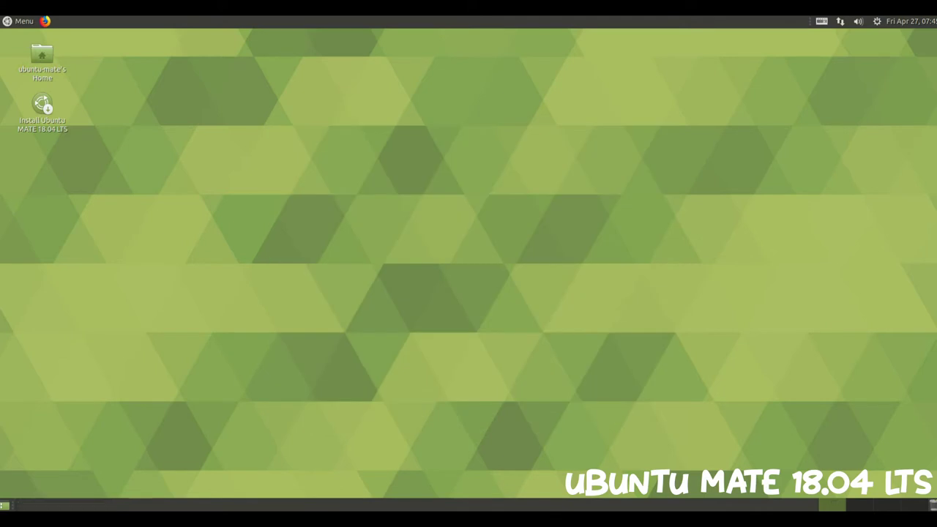
Open the ubuntu-mate home folder and move its window to the middle of the desktop.
{"action": "double_click", "coordinate": [41, 61]}
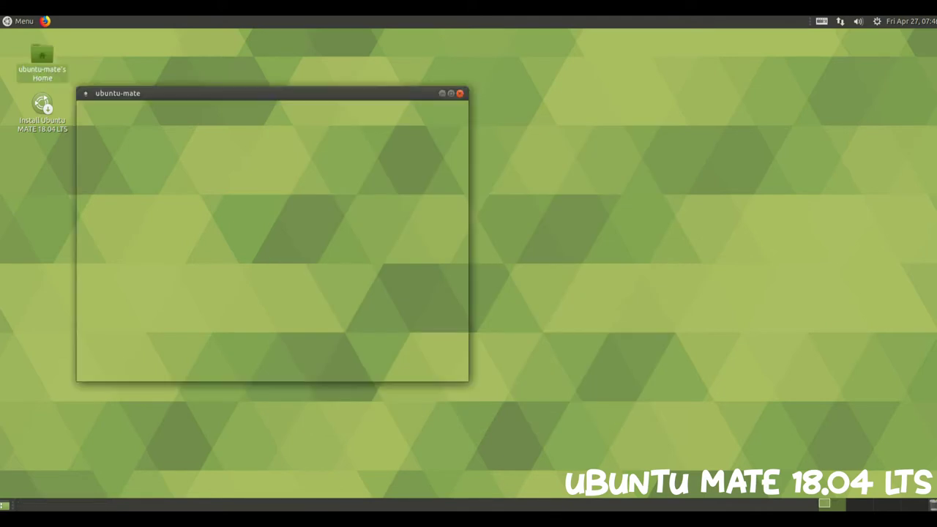
{"action": "left_click_drag", "start_coordinate": [274, 93], "coordinate": [509, 132]}
View the About Caja information with its credits, and close the file manager.
{"action": "left_click", "coordinate": [441, 146]}
{"action": "key", "text": "Down"}
{"action": "key", "text": "Down"}
{"action": "key", "text": "Return"}
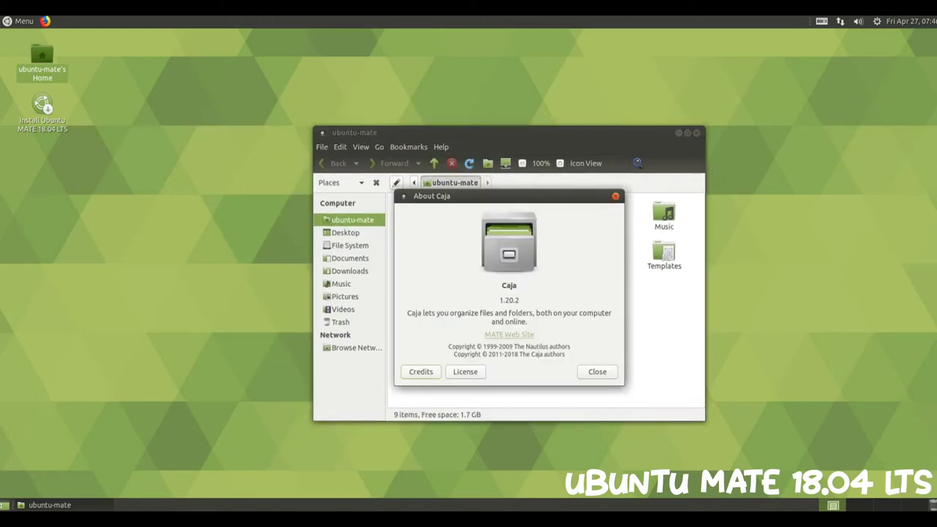
{"action": "key", "text": "Return"}
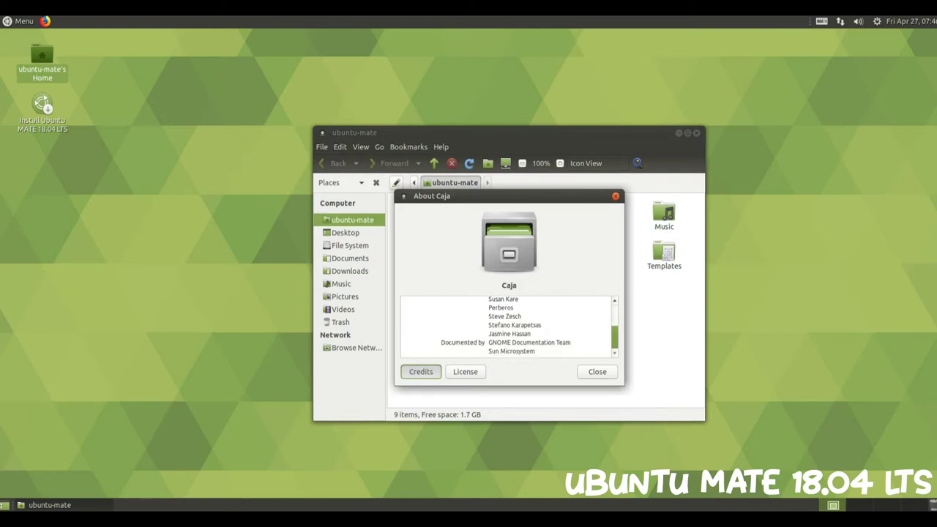
{"action": "key", "text": "Escape"}
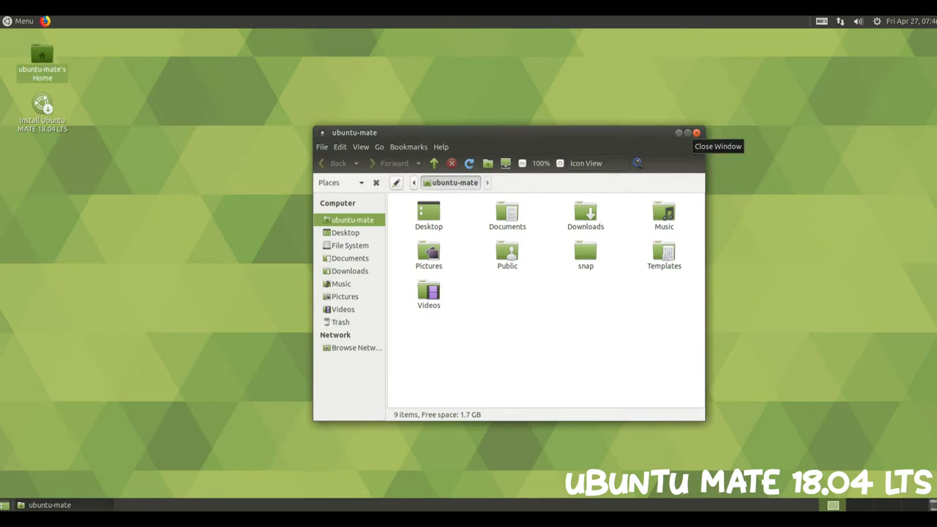
{"action": "left_click", "coordinate": [696, 132]}
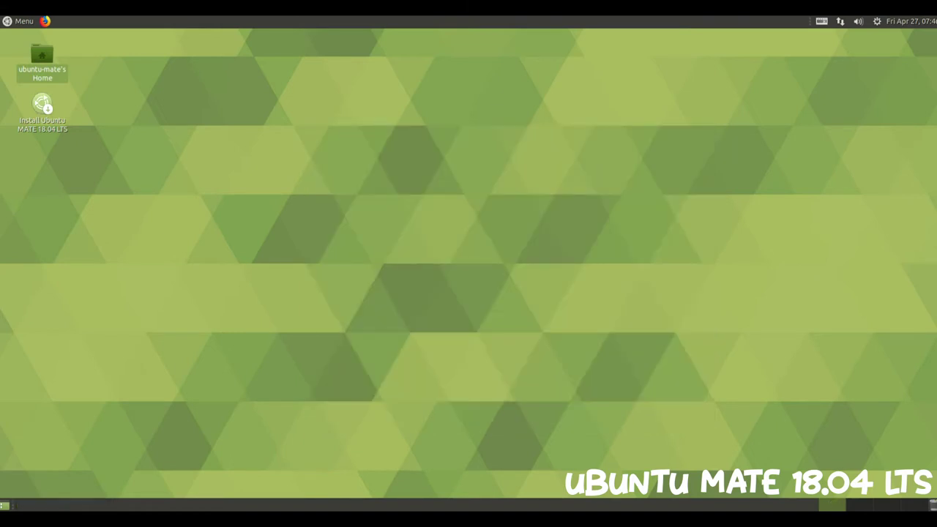
{"action": "key", "text": "Escape"}
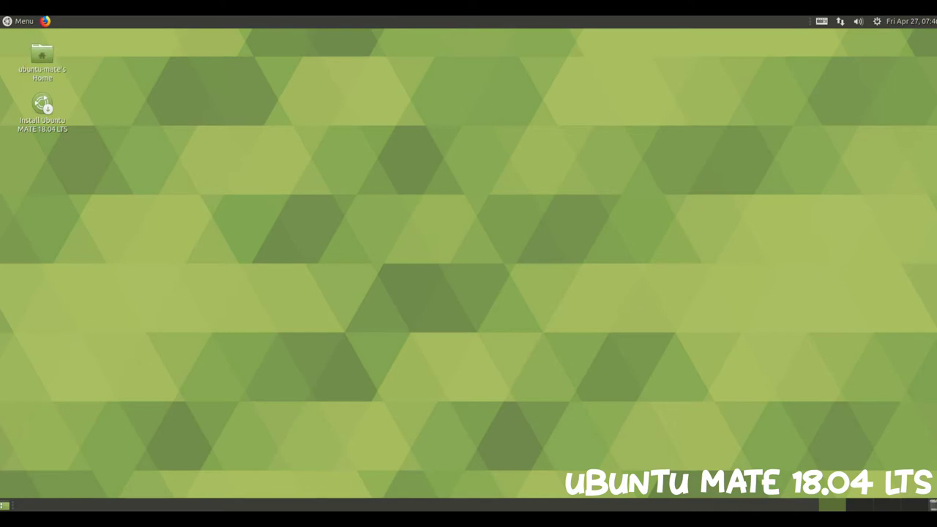
Open the applications menu and look through the programs in the Accessories category.
{"action": "key", "text": "super"}
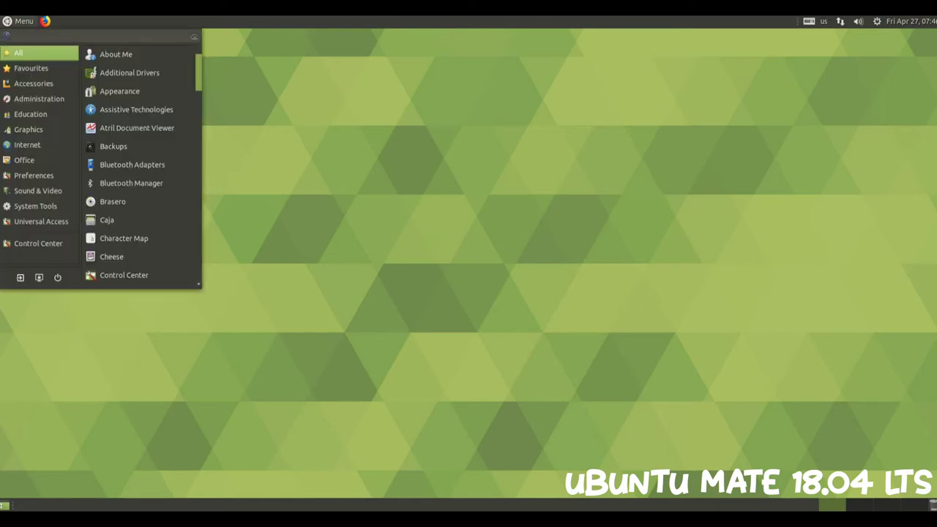
{"action": "mouse_move", "coordinate": [34, 83]}
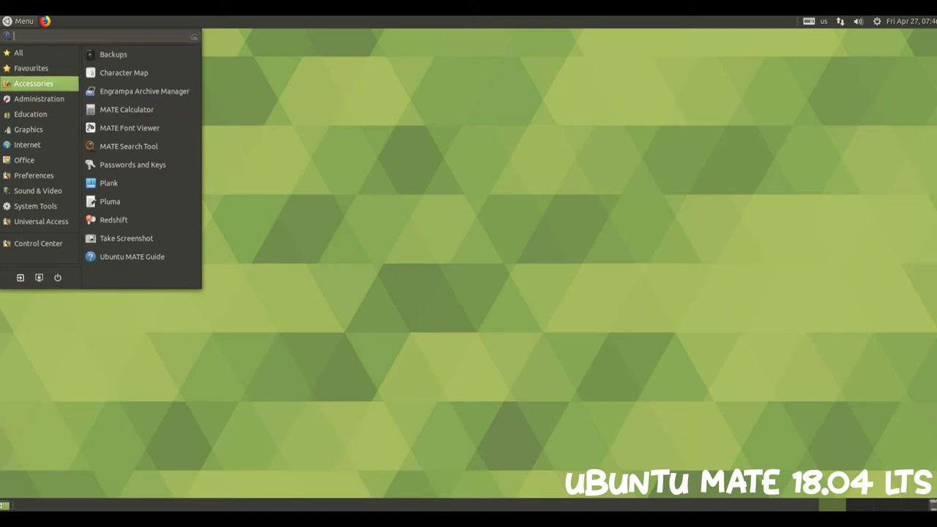
{"action": "key", "text": "Right"}
{"action": "key", "text": "Down"}
{"action": "key", "text": "Down"}
{"action": "key", "text": "Down"}
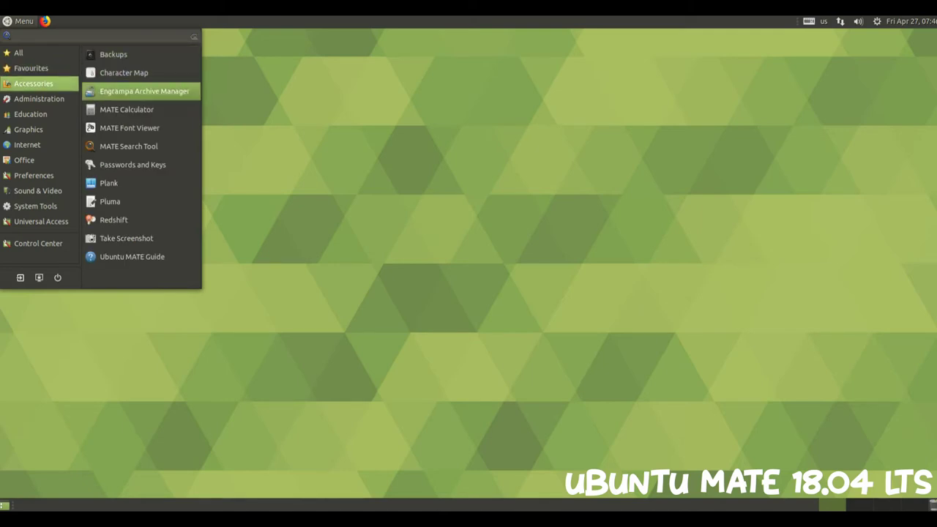
{"action": "key", "text": "Down"}
{"action": "key", "text": "Down"}
{"action": "key", "text": "Down"}
{"action": "key", "text": "Down"}
{"action": "key", "text": "Down"}
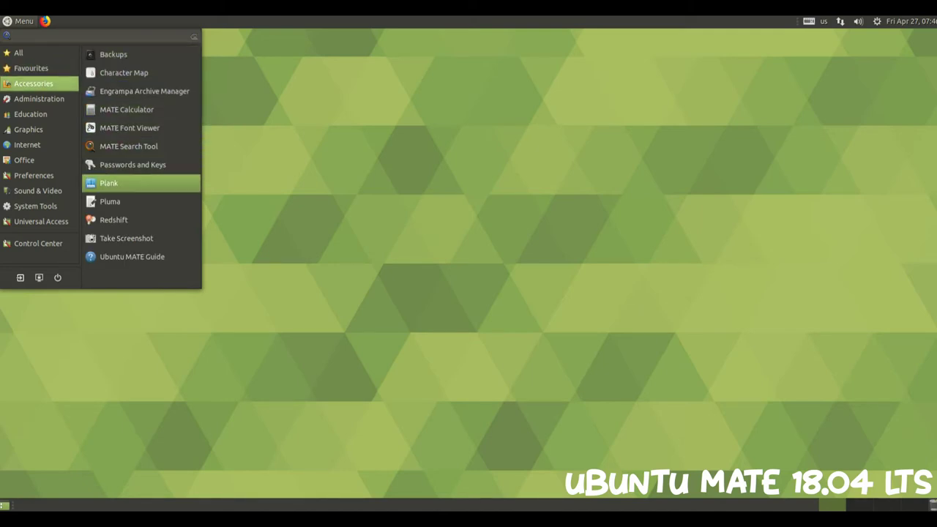
{"action": "key", "text": "Down"}
{"action": "key", "text": "Down"}
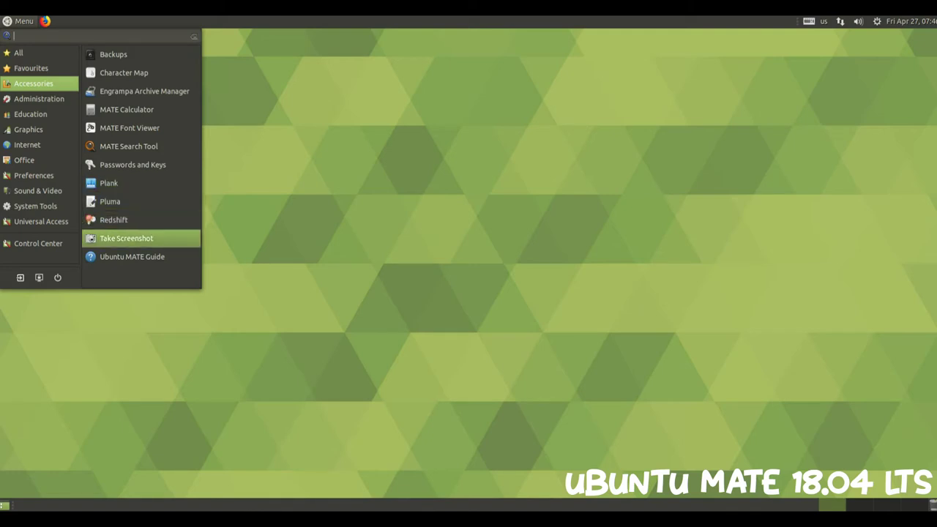
{"action": "key", "text": "Down"}
{"action": "key", "text": "Up"}
Look through the entries in the Administration category of the applications menu.
{"action": "key", "text": "Left"}
{"action": "key", "text": "Down"}
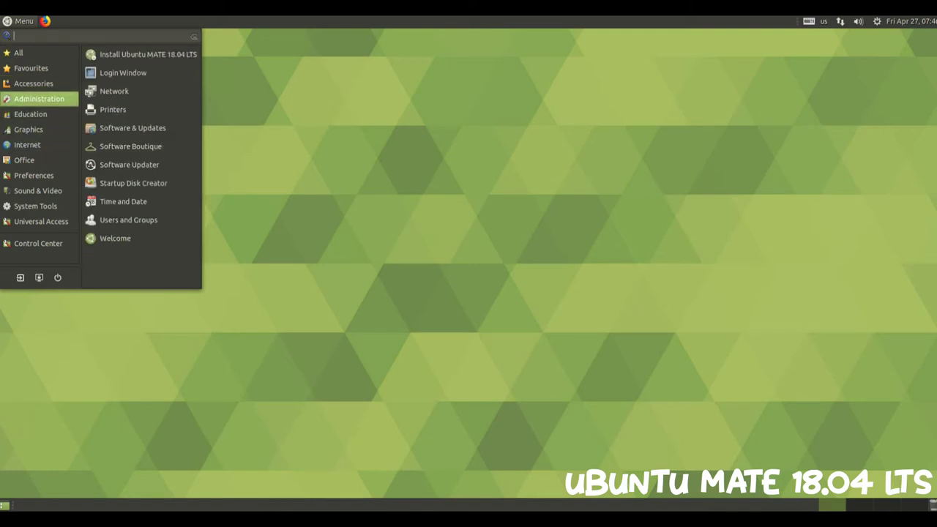
{"action": "key", "text": "Right"}
{"action": "key", "text": "Down"}
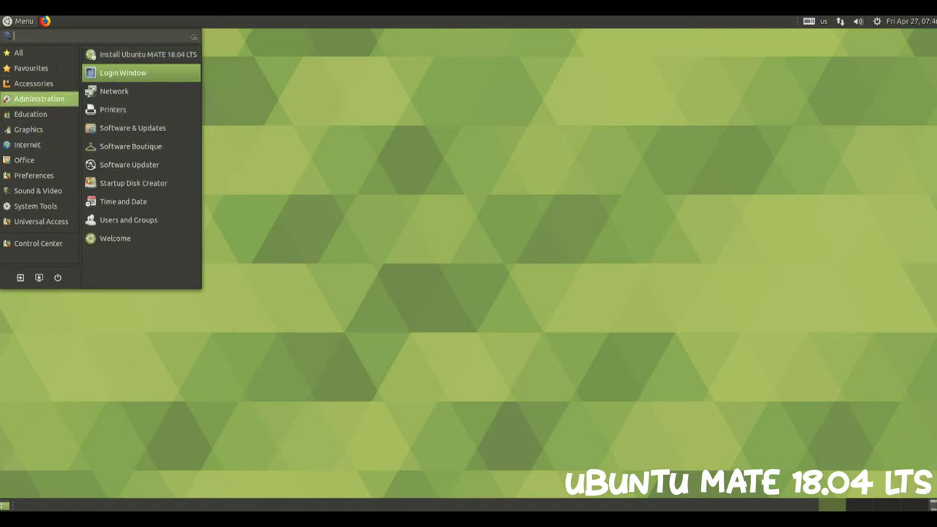
{"action": "key", "text": "Down"}
{"action": "key", "text": "Up"}
{"action": "key", "text": "Down"}
{"action": "key", "text": "Down"}
{"action": "key", "text": "Down"}
{"action": "key", "text": "Down"}
{"action": "key", "text": "Down"}
{"action": "key", "text": "Down"}
{"action": "key", "text": "Down"}
{"action": "key", "text": "Down"}
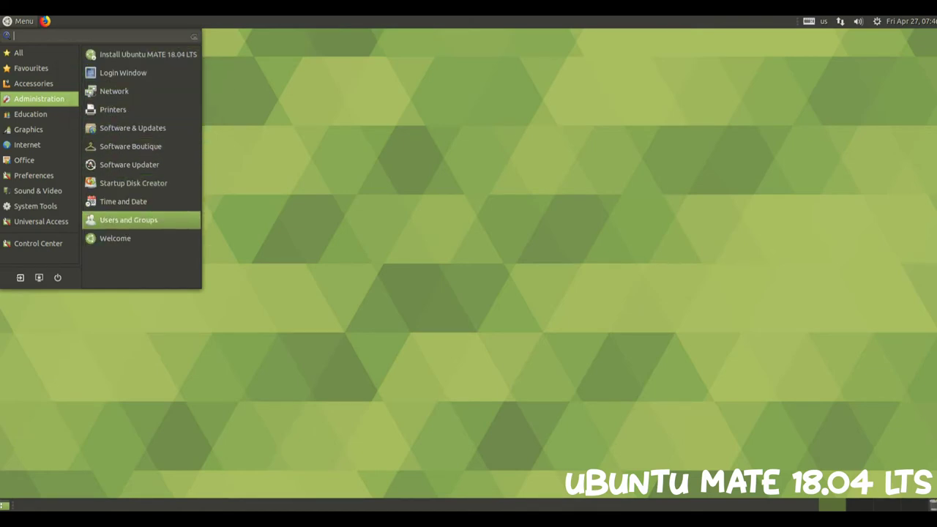
Look over the Graphics and Internet categories of the applications menu.
{"action": "key", "text": "Left"}
{"action": "key", "text": "Down"}
{"action": "key", "text": "Down"}
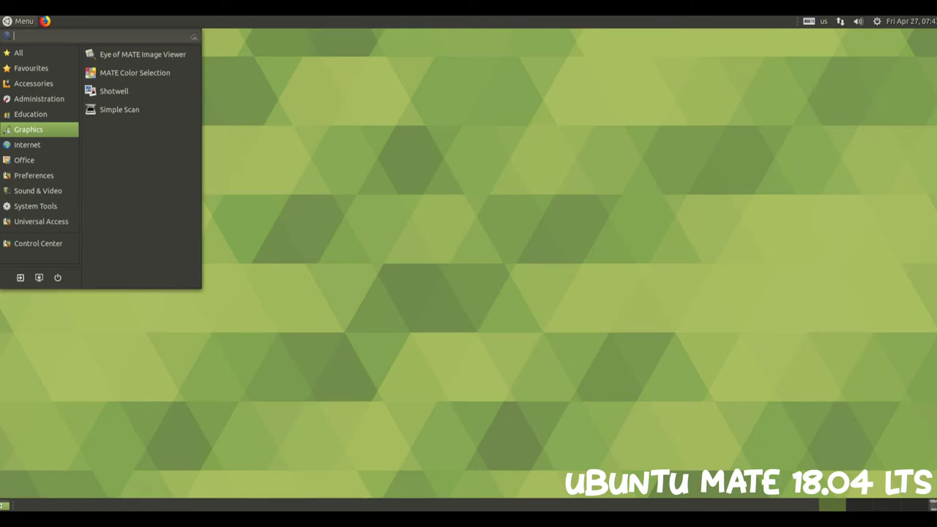
{"action": "key", "text": "Up"}
{"action": "key", "text": "Up"}
{"action": "key", "text": "Up"}
{"action": "key", "text": "Left"}
{"action": "key", "text": "Down"}
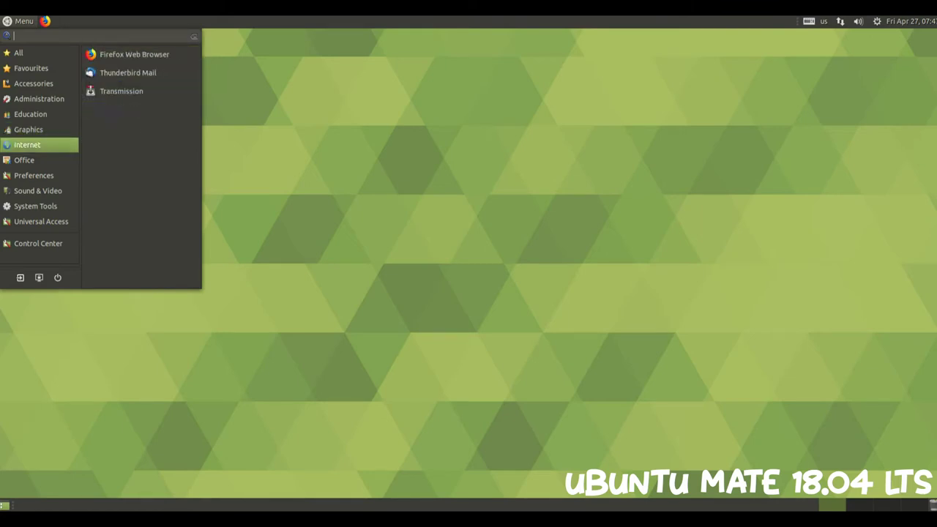
Look through the programs in the Office category, including the LibreOffice applications.
{"action": "key", "text": "Down"}
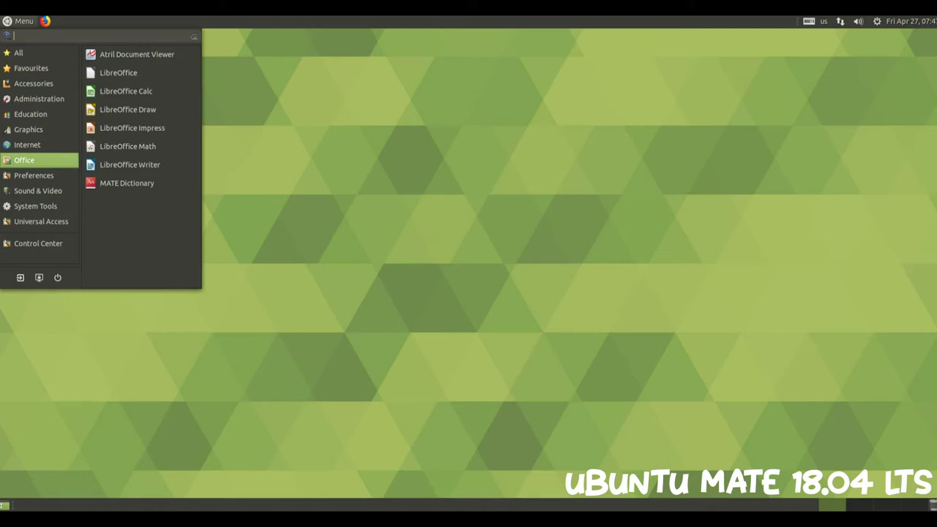
{"action": "key", "text": "Right"}
{"action": "key", "text": "Up"}
{"action": "key", "text": "Up"}
{"action": "key", "text": "Up"}
{"action": "key", "text": "Up"}
{"action": "key", "text": "Up"}
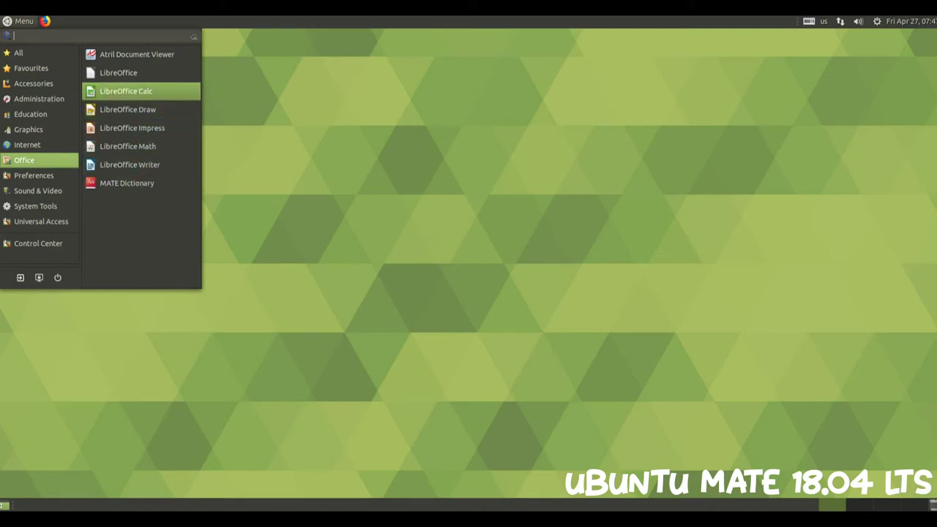
{"action": "key", "text": "Down"}
{"action": "key", "text": "Down"}
{"action": "key", "text": "Down"}
Look through the full list of configuration tools in the Preferences category.
{"action": "mouse_move", "coordinate": [39, 175]}
{"action": "key", "text": "Up"}
{"action": "key", "text": "Up"}
{"action": "key", "text": "Up"}
{"action": "key", "text": "Up"}
{"action": "key", "text": "Up"}
{"action": "key", "text": "Up"}
{"action": "key", "text": "Up"}
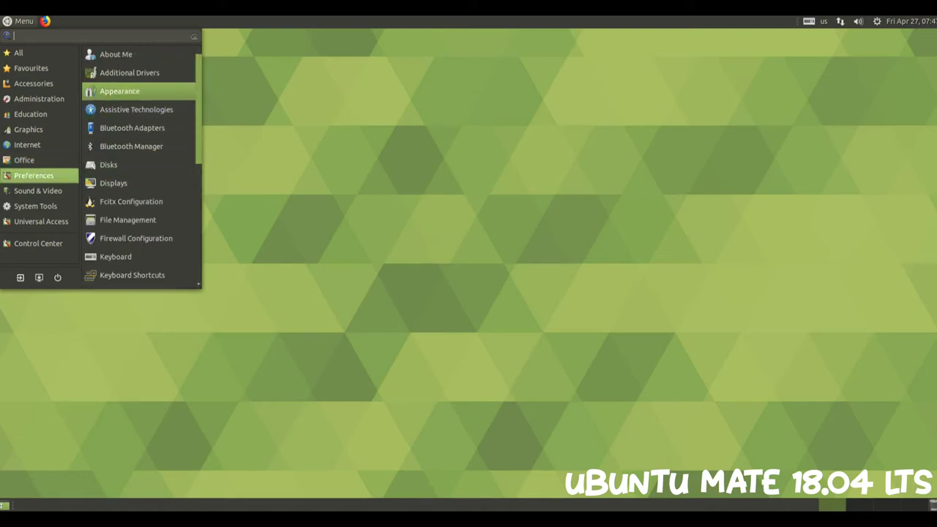
{"action": "key", "text": "Down"}
{"action": "key", "text": "Down"}
{"action": "key", "text": "Down"}
{"action": "key", "text": "Down"}
{"action": "key", "text": "Down"}
{"action": "key", "text": "Down"}
{"action": "key", "text": "Down"}
{"action": "key", "text": "Down"}
{"action": "key", "text": "Down"}
{"action": "key", "text": "Down"}
{"action": "key", "text": "Down"}
{"action": "key", "text": "Down"}
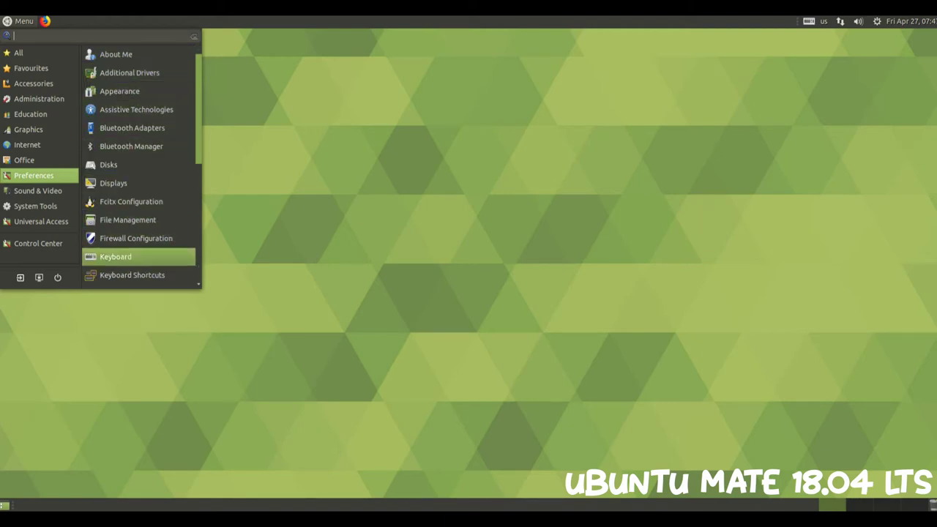
{"action": "scroll", "coordinate": [139, 164], "scroll_direction": "down", "scroll_amount": 2}
{"action": "scroll", "coordinate": [142, 165], "scroll_direction": "down", "scroll_amount": 5}
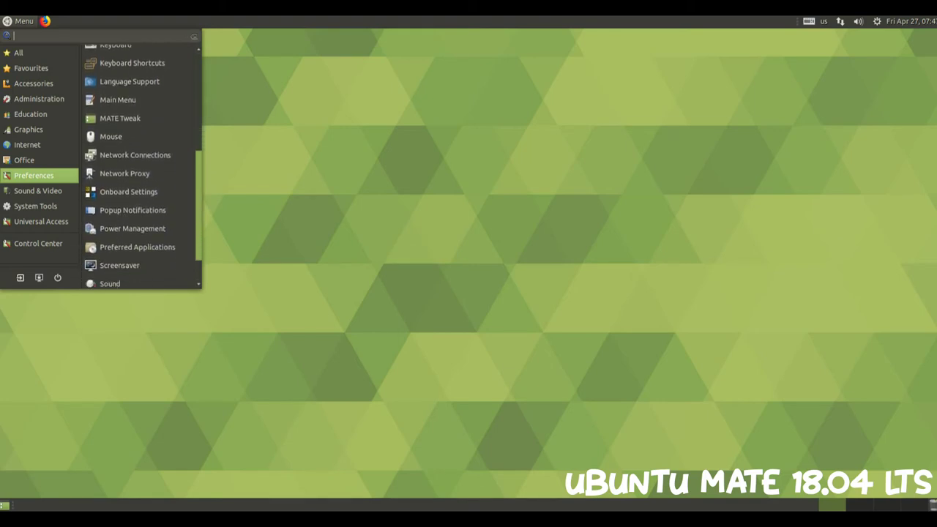
{"action": "scroll", "coordinate": [143, 166], "scroll_direction": "down", "scroll_amount": 2}
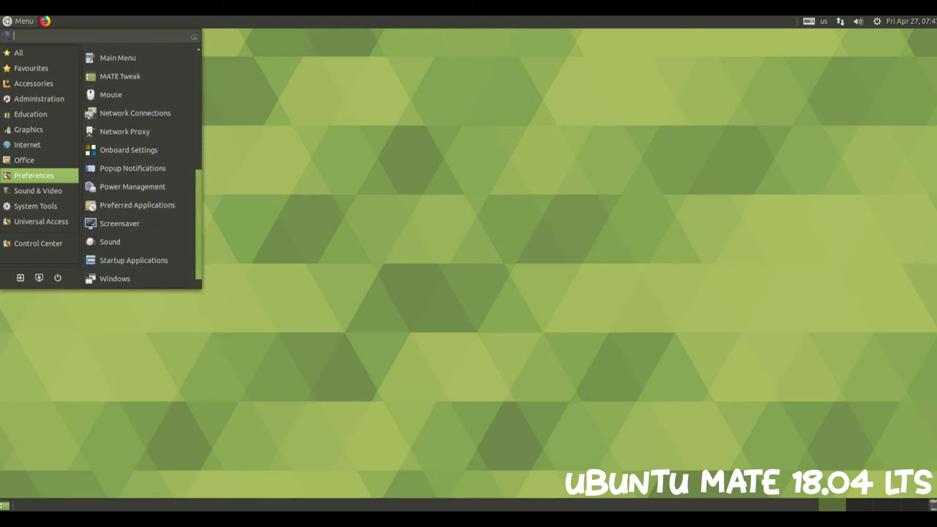
{"action": "key", "text": "Up"}
{"action": "key", "text": "Up"}
{"action": "key", "text": "Up"}
{"action": "key", "text": "Up"}
{"action": "key", "text": "Up"}
{"action": "key", "text": "Up"}
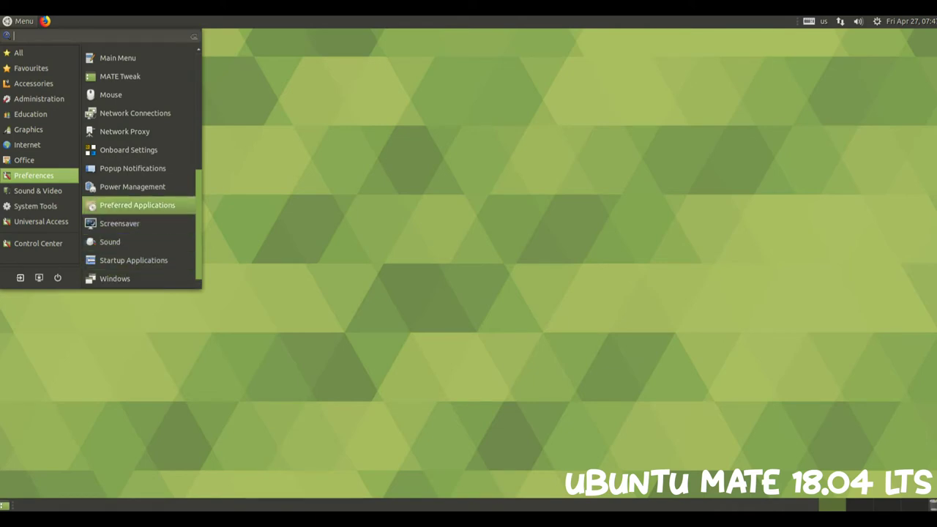
{"action": "key", "text": "Up"}
{"action": "key", "text": "Up"}
{"action": "key", "text": "Up"}
{"action": "key", "text": "Up"}
{"action": "key", "text": "Up"}
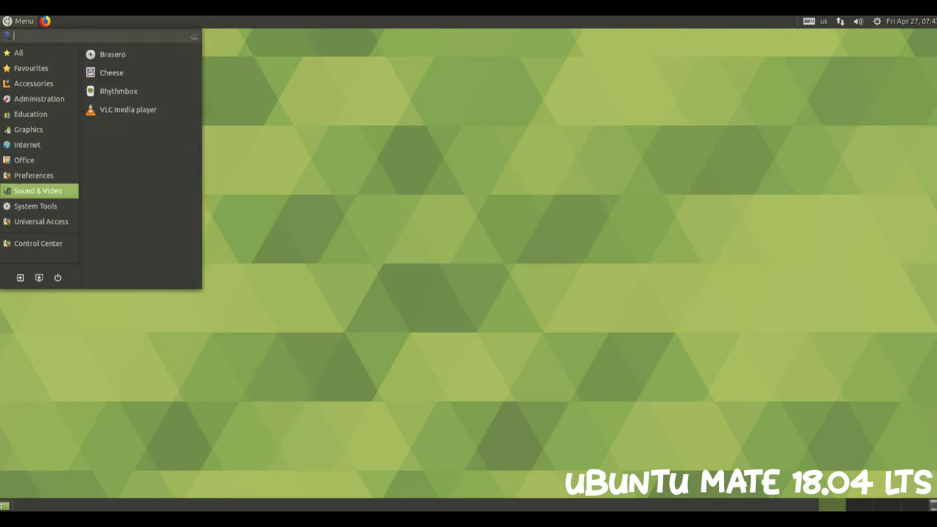
Look through the media programs in the Sound & Video category.
{"action": "key", "text": "Up"}
{"action": "key", "text": "Up"}
{"action": "key", "text": "Up"}
{"action": "key", "text": "Down"}
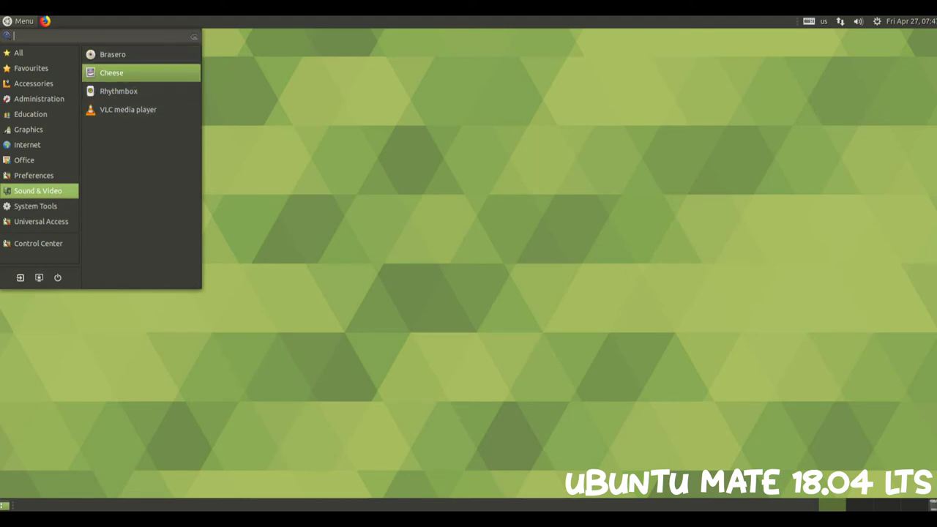
{"action": "key", "text": "Down"}
{"action": "key", "text": "Down"}
Look through the utilities in the System Tools category of the applications menu.
{"action": "key", "text": "Left"}
{"action": "key", "text": "Down"}
{"action": "key", "text": "Right"}
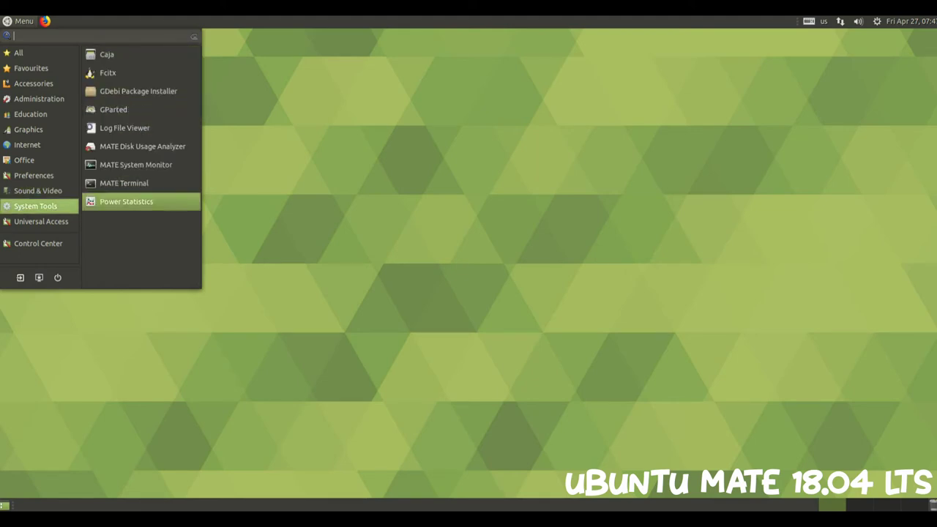
{"action": "key", "text": "Up"}
{"action": "key", "text": "Up"}
{"action": "key", "text": "Up"}
{"action": "key", "text": "Up"}
{"action": "key", "text": "Up"}
{"action": "key", "text": "Up"}
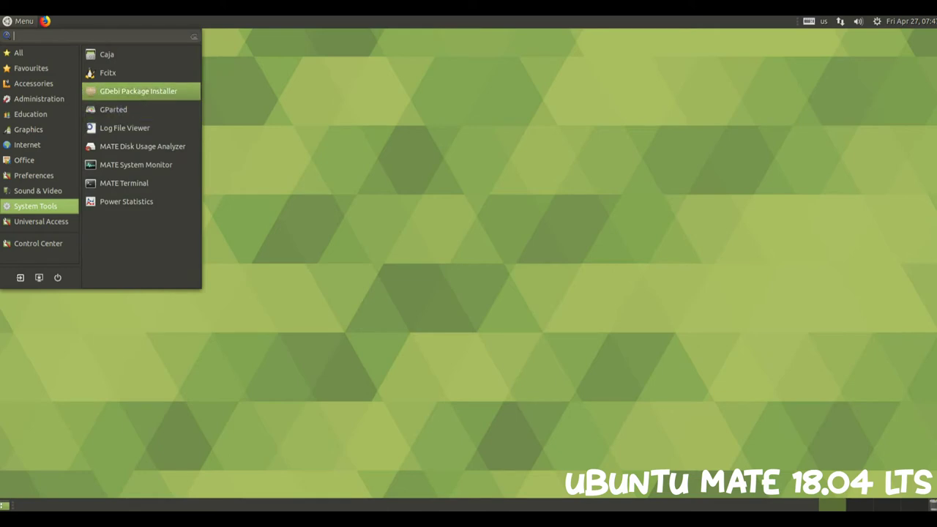
{"action": "key", "text": "Up"}
{"action": "key", "text": "Up"}
{"action": "key", "text": "Down"}
{"action": "key", "text": "Down"}
{"action": "key", "text": "Down"}
{"action": "key", "text": "Down"}
{"action": "key", "text": "Down"}
{"action": "key", "text": "Down"}
{"action": "key", "text": "Down"}
Look at the accessibility programs in the Universal Access category.
{"action": "key", "text": "Left"}
{"action": "key", "text": "Down"}
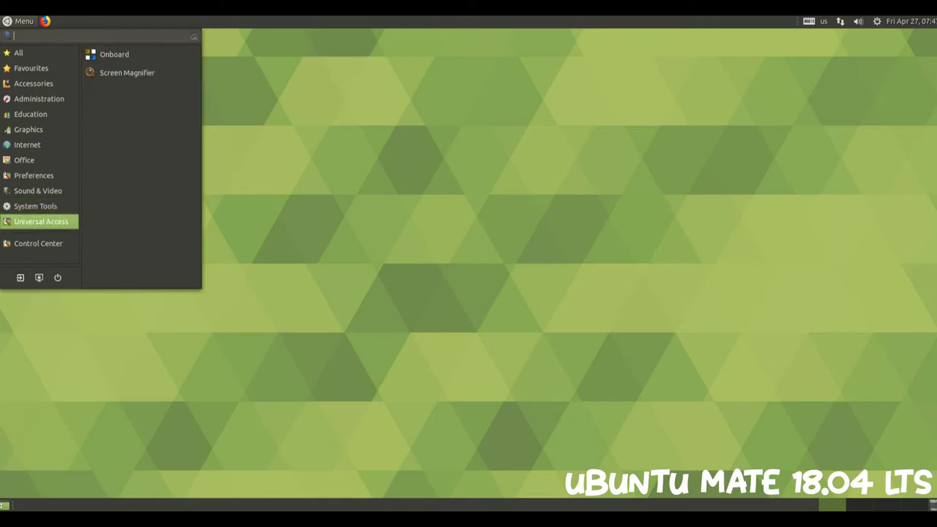
{"action": "key", "text": "Right"}
{"action": "key", "text": "Left"}
Open the Control Center, launch MATE Tweak from it and display the Panel settings.
{"action": "key", "text": "Down"}
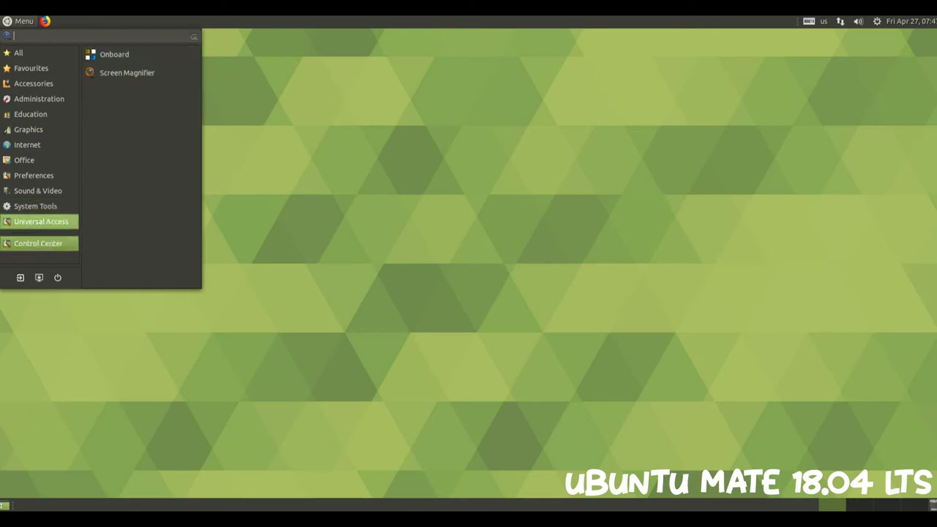
{"action": "key", "text": "Return"}
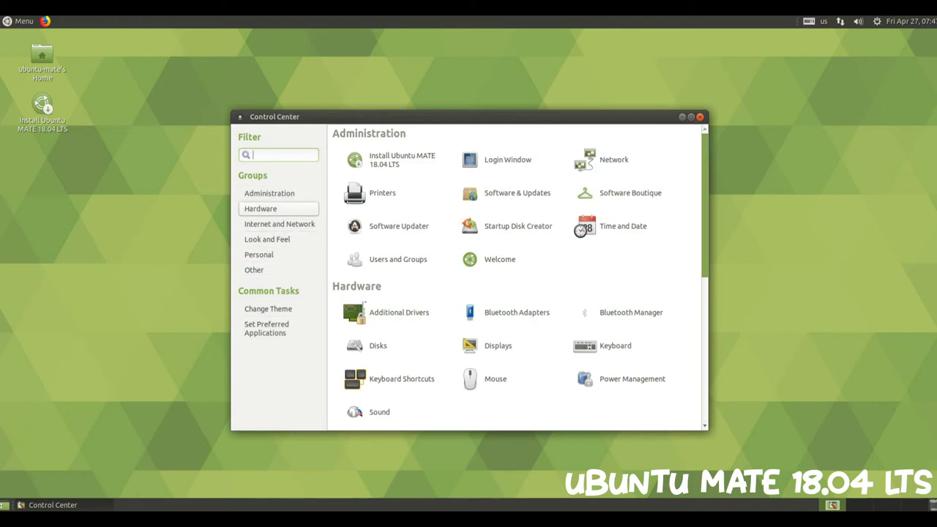
{"action": "scroll", "coordinate": [514, 276], "scroll_direction": "down", "scroll_amount": 2}
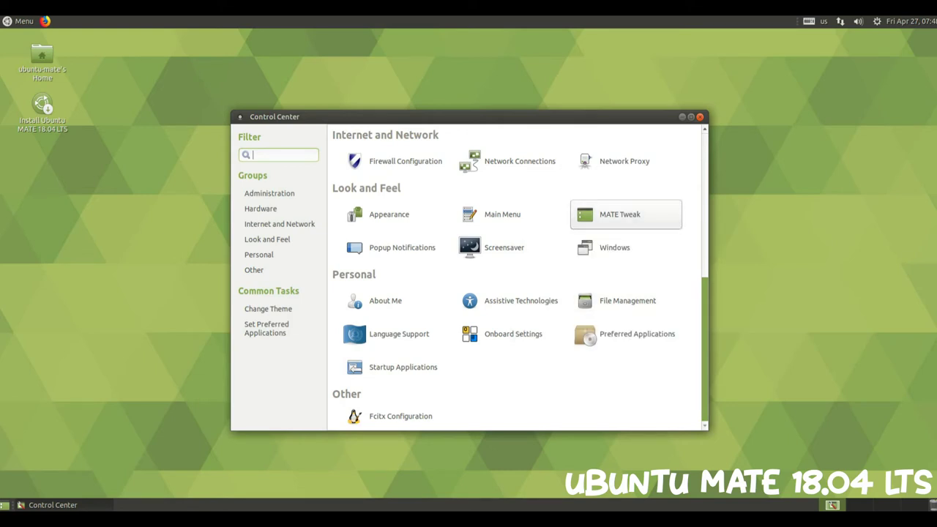
{"action": "left_click", "coordinate": [619, 213]}
{"action": "left_click", "coordinate": [318, 179]}
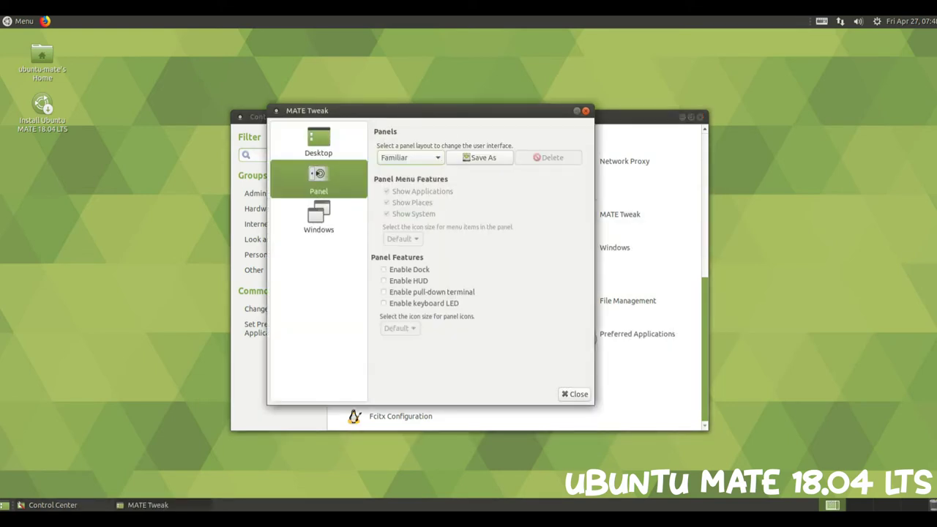
Look at the Windows settings and the list of available panel layouts in MATE Tweak, and close it.
{"action": "left_click", "coordinate": [318, 218]}
{"action": "left_click", "coordinate": [319, 180]}
{"action": "left_click", "coordinate": [409, 157]}
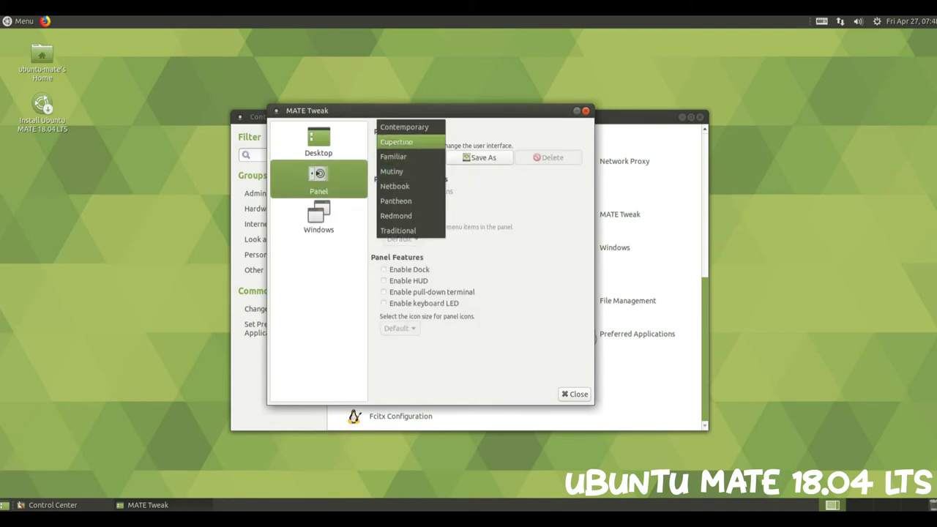
{"action": "left_click", "coordinate": [395, 142]}
{"action": "left_click", "coordinate": [573, 289]}
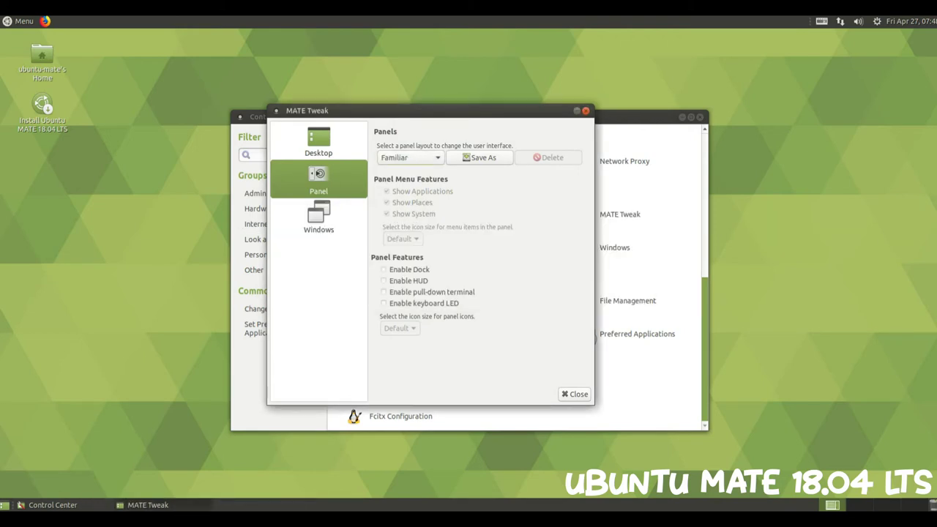
{"action": "left_click", "coordinate": [409, 157]}
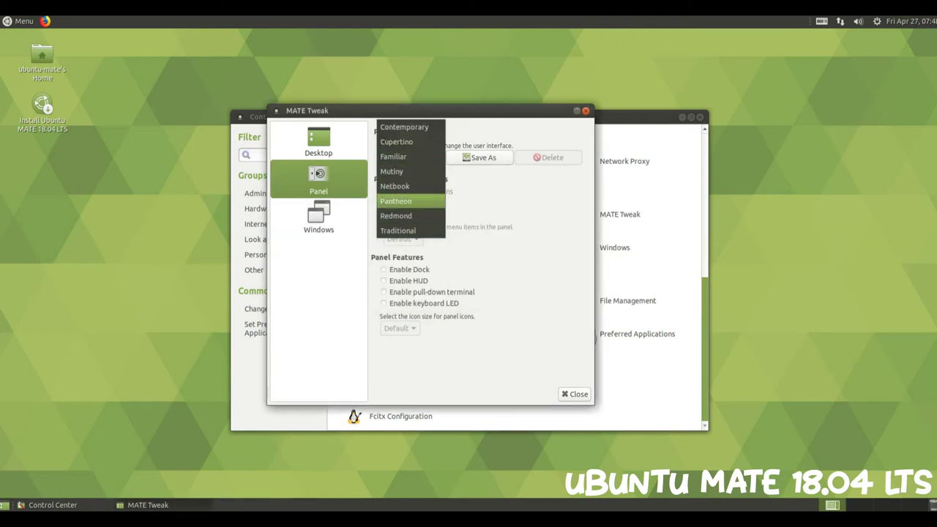
{"action": "key", "text": "Escape"}
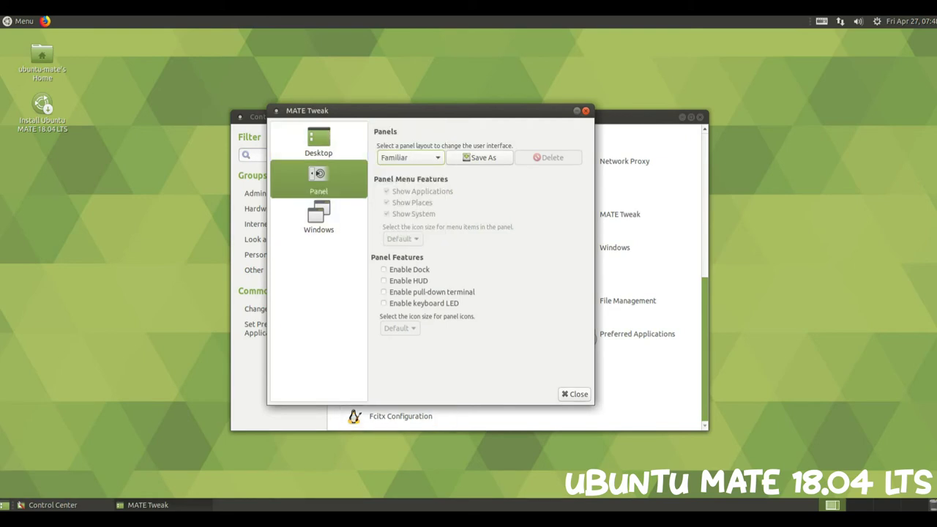
{"action": "left_click", "coordinate": [574, 393]}
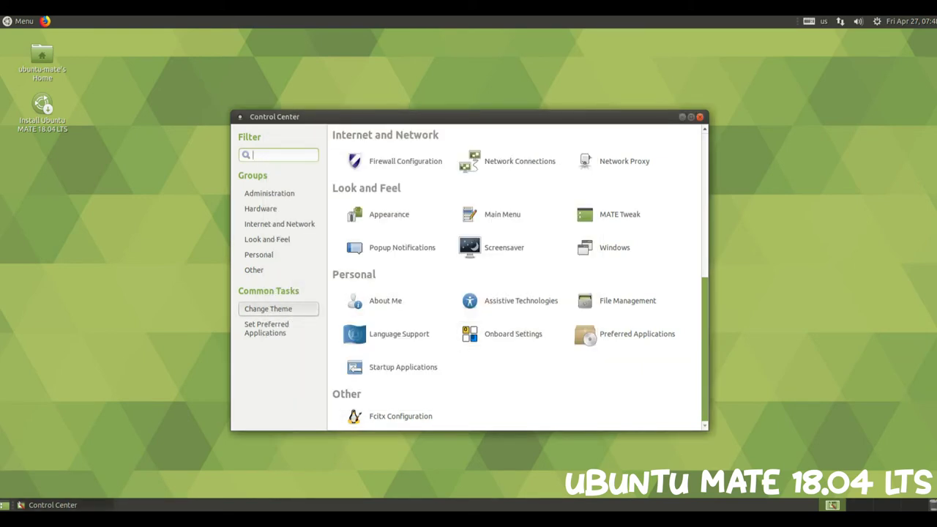
Open the theme settings from the Control Center, browse the available themes and move the preferences window toward the middle of the desktop.
{"action": "left_click", "coordinate": [268, 309]}
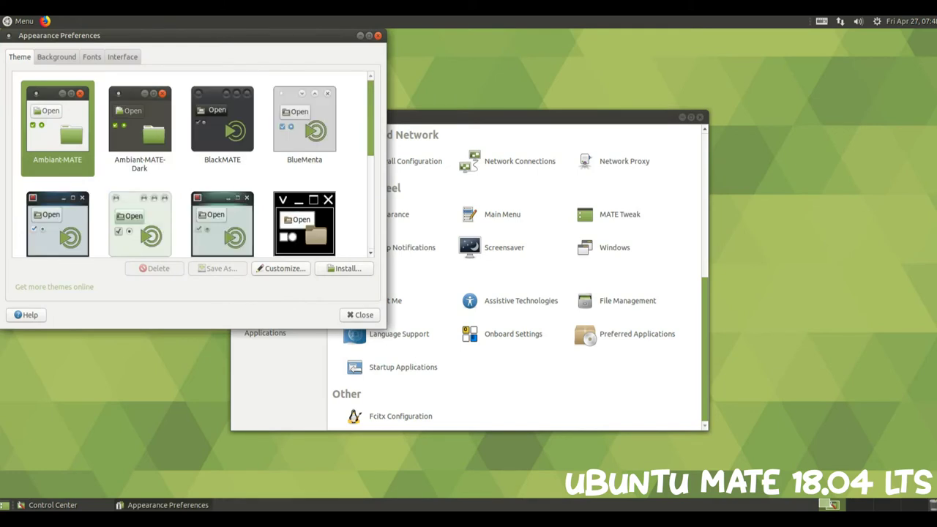
{"action": "scroll", "coordinate": [190, 165], "scroll_direction": "down", "scroll_amount": 3}
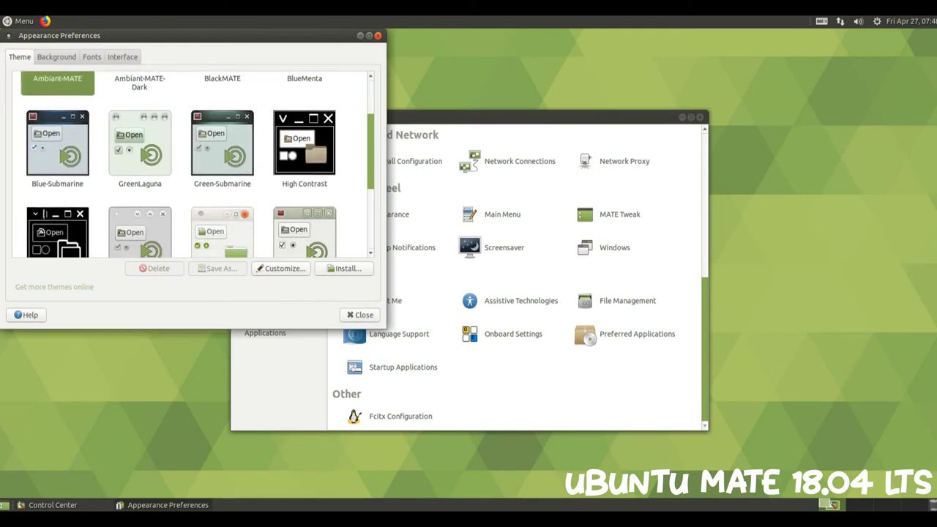
{"action": "scroll", "coordinate": [193, 164], "scroll_direction": "down", "scroll_amount": 4}
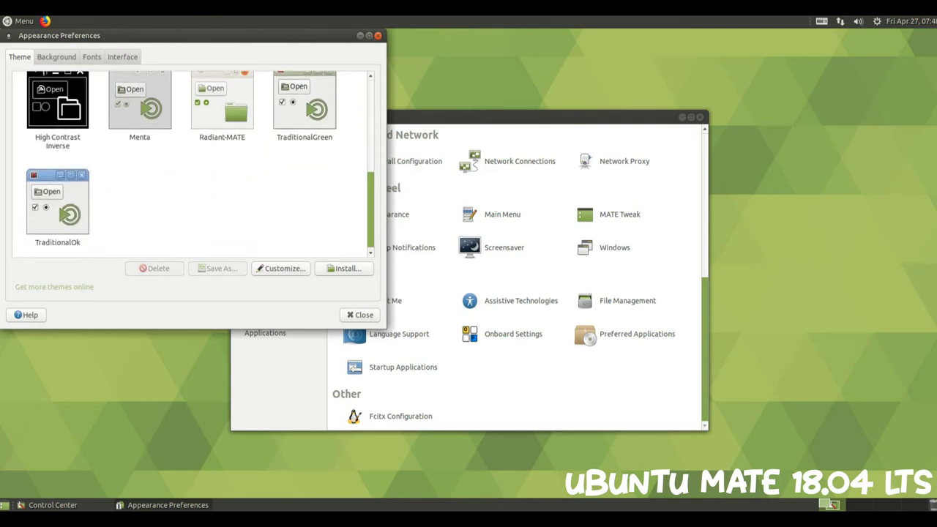
{"action": "scroll", "coordinate": [194, 163], "scroll_direction": "up", "scroll_amount": 7}
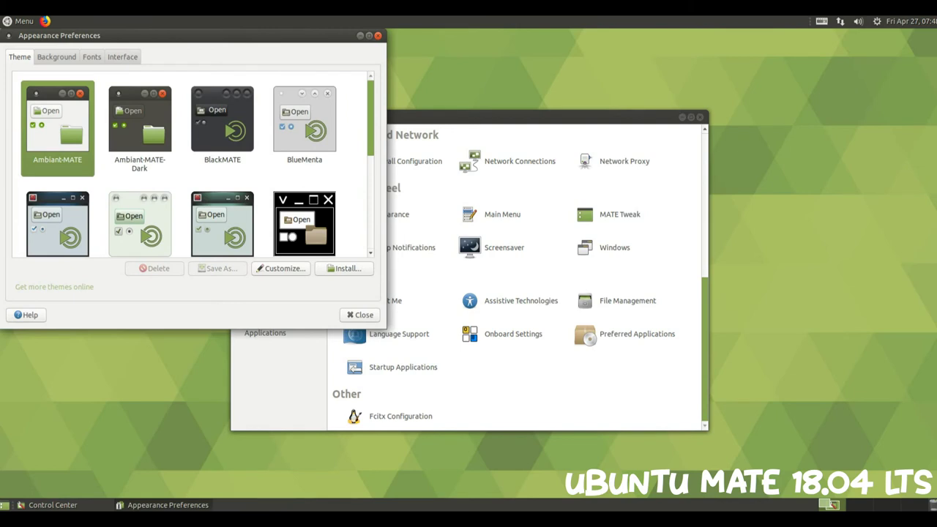
{"action": "left_click_drag", "start_coordinate": [190, 35], "coordinate": [476, 93]}
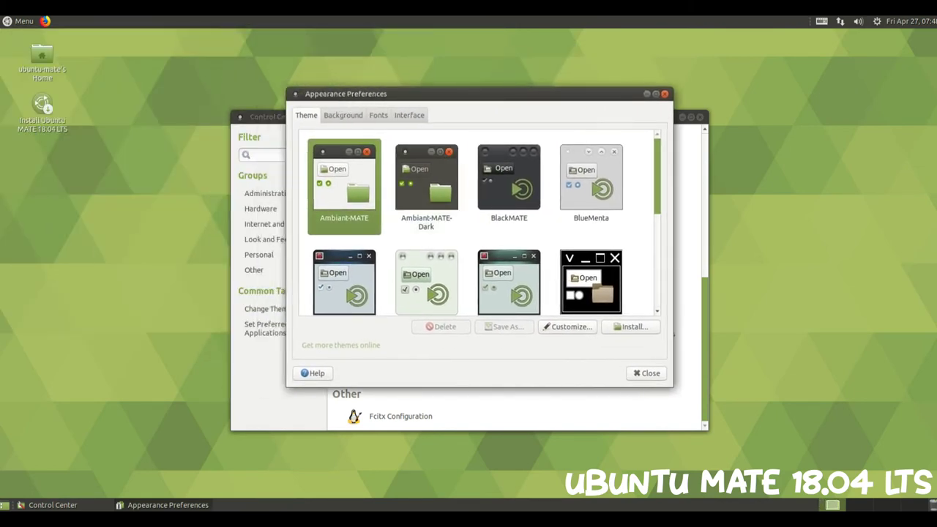
Browse the desktop backgrounds and set the blue ocean waves on a beach picture as the wallpaper.
{"action": "left_click", "coordinate": [342, 115]}
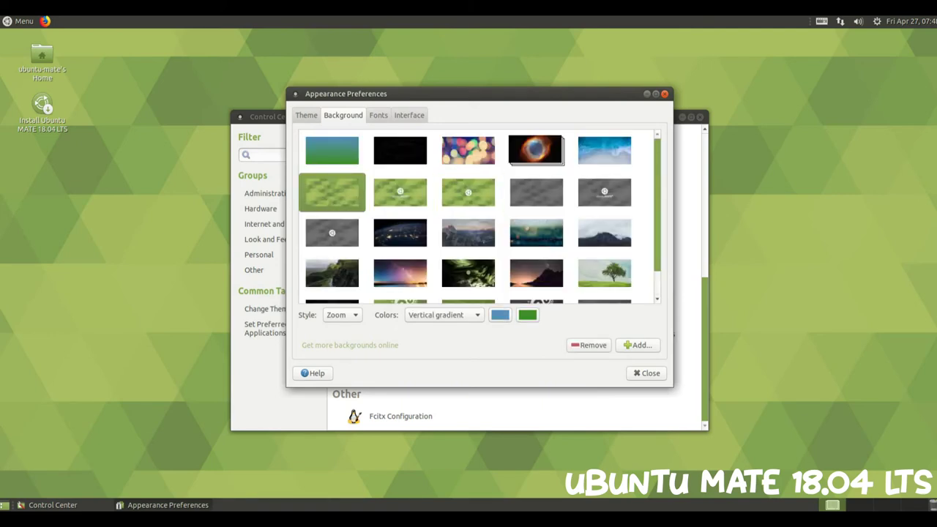
{"action": "scroll", "coordinate": [480, 217], "scroll_direction": "down", "scroll_amount": 1}
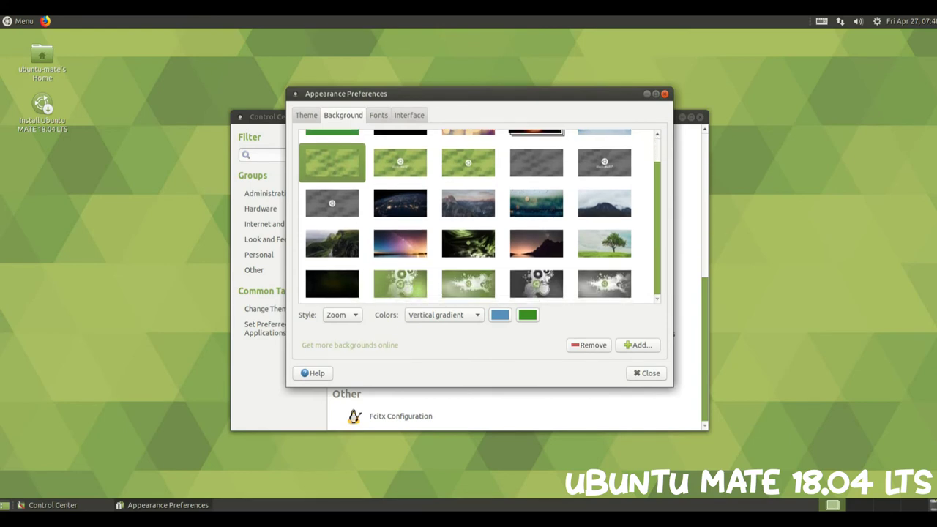
{"action": "scroll", "coordinate": [480, 216], "scroll_direction": "up", "scroll_amount": 1}
{"action": "left_click", "coordinate": [603, 150]}
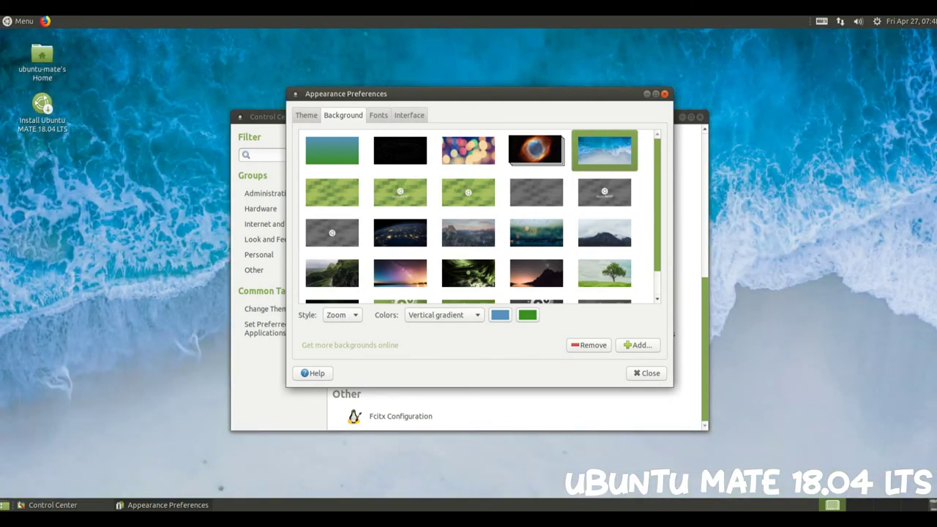
Look at the Fonts and Interface settings in Appearance Preferences, and return to the Control Center.
{"action": "left_click", "coordinate": [377, 115]}
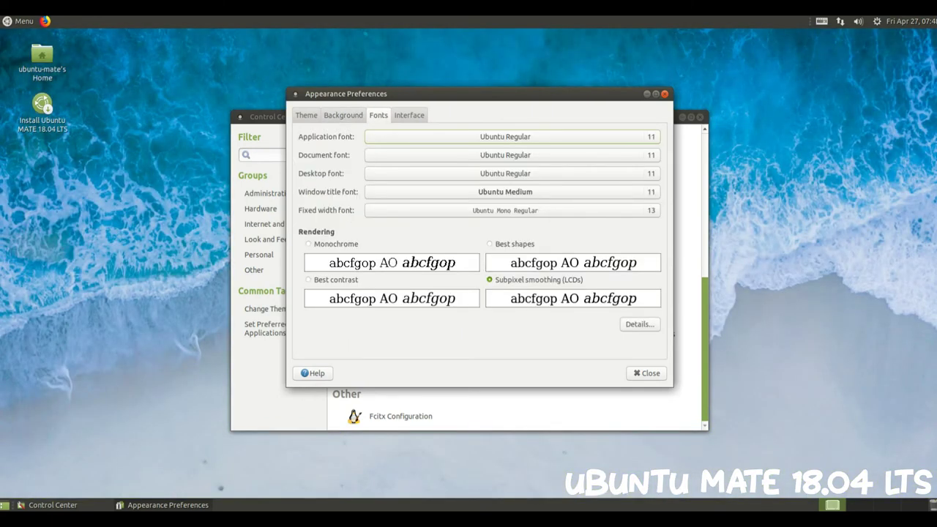
{"action": "left_click", "coordinate": [408, 115]}
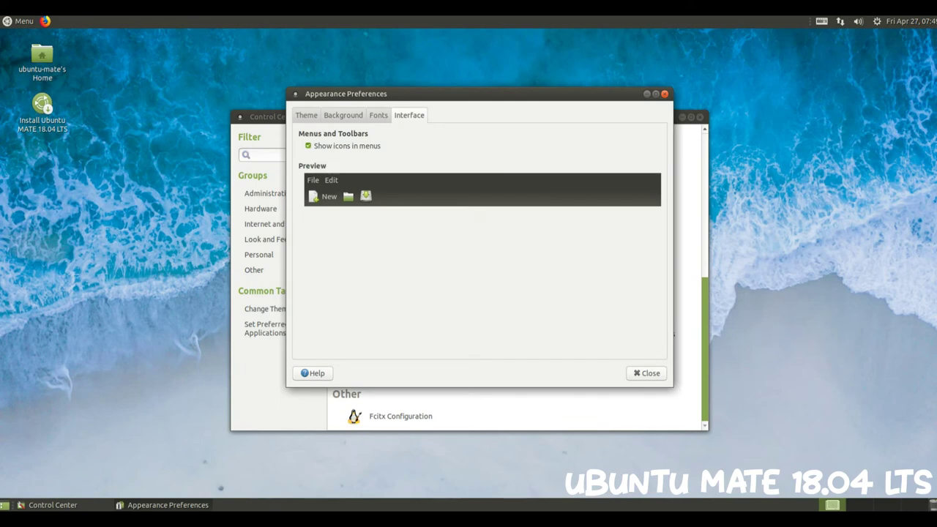
{"action": "left_click", "coordinate": [664, 93]}
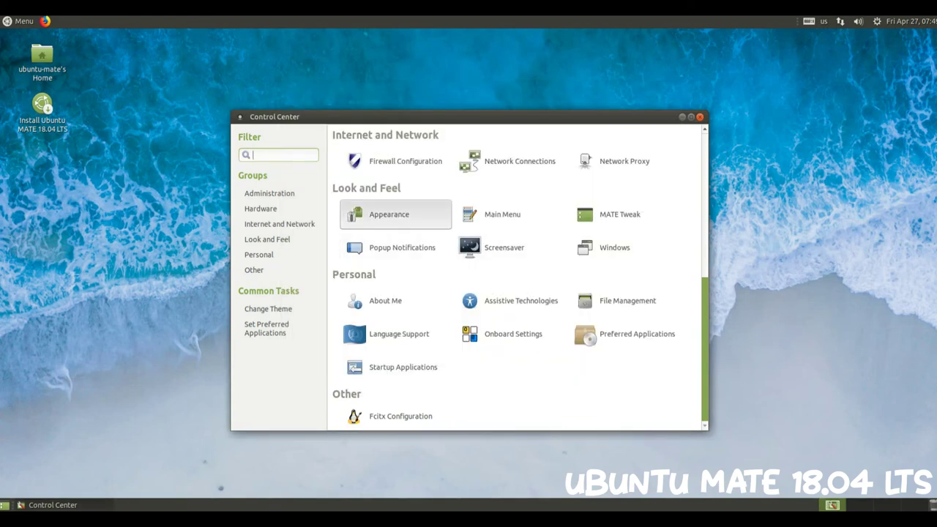
{"action": "left_click", "coordinate": [380, 214]}
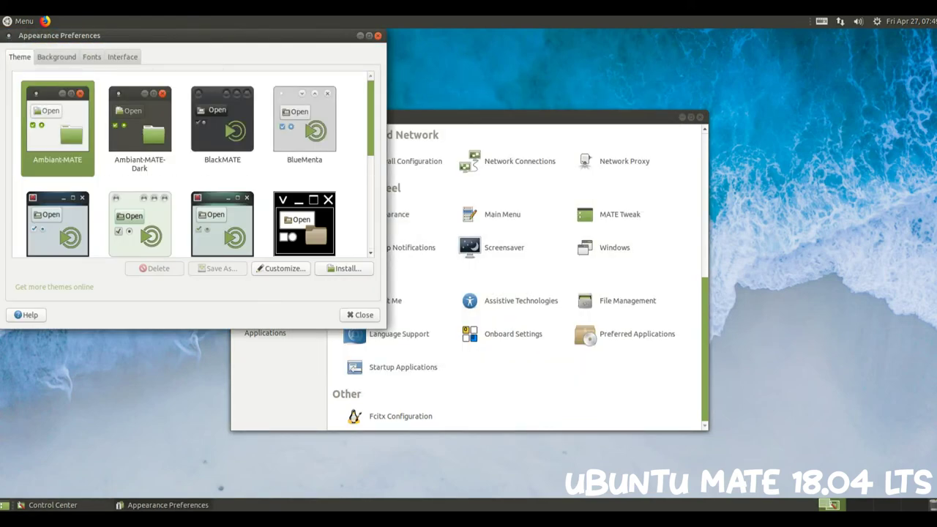
{"action": "left_click", "coordinate": [378, 35]}
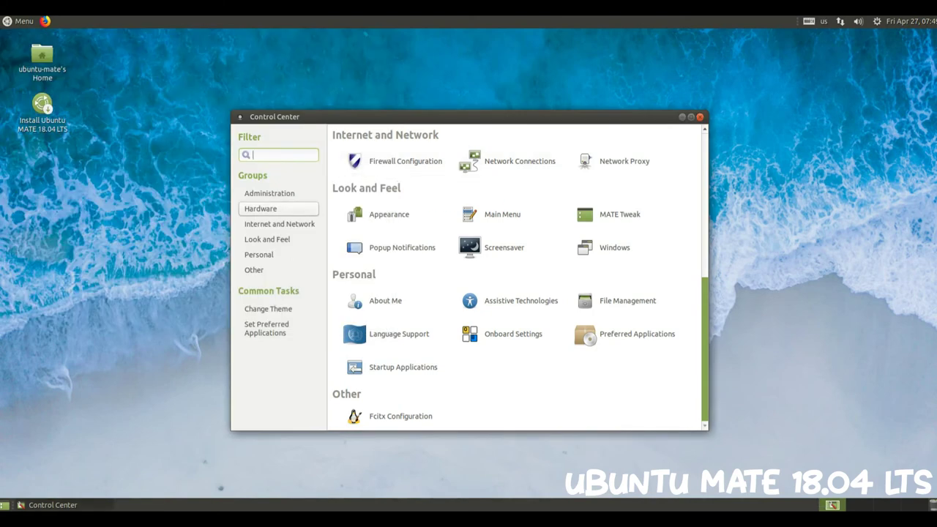
Look through the Control Center's settings from Administration and Hardware down to Other, and close it.
{"action": "left_click", "coordinate": [269, 193]}
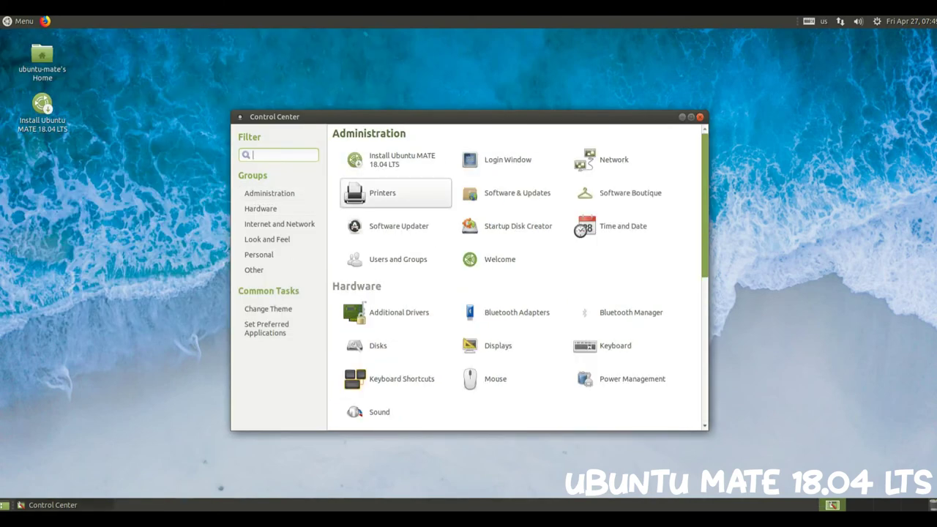
{"action": "left_click", "coordinate": [260, 209]}
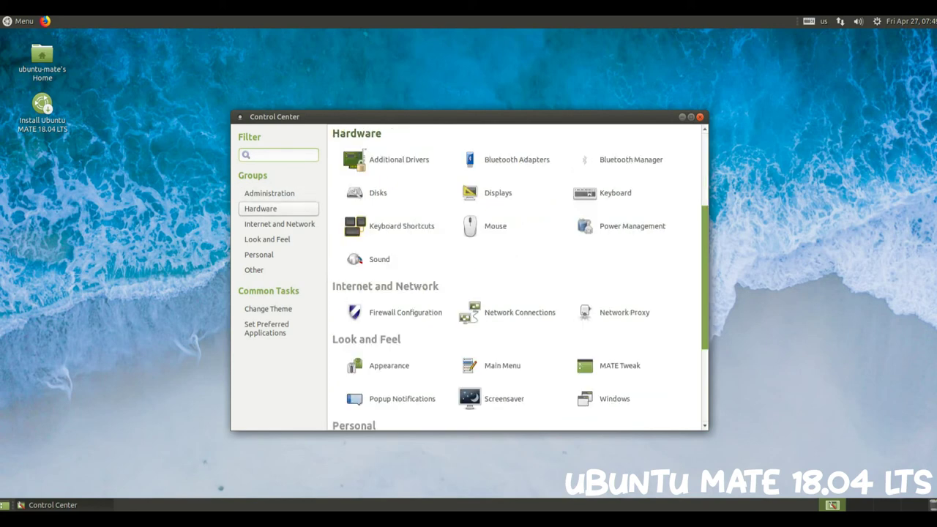
{"action": "scroll", "coordinate": [514, 278], "scroll_direction": "up", "scroll_amount": 4}
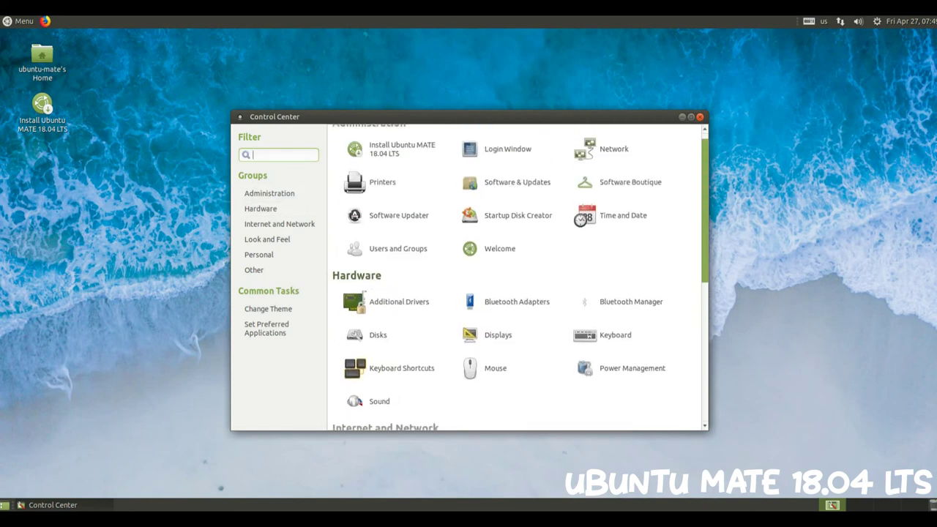
{"action": "scroll", "coordinate": [514, 277], "scroll_direction": "down", "scroll_amount": 7}
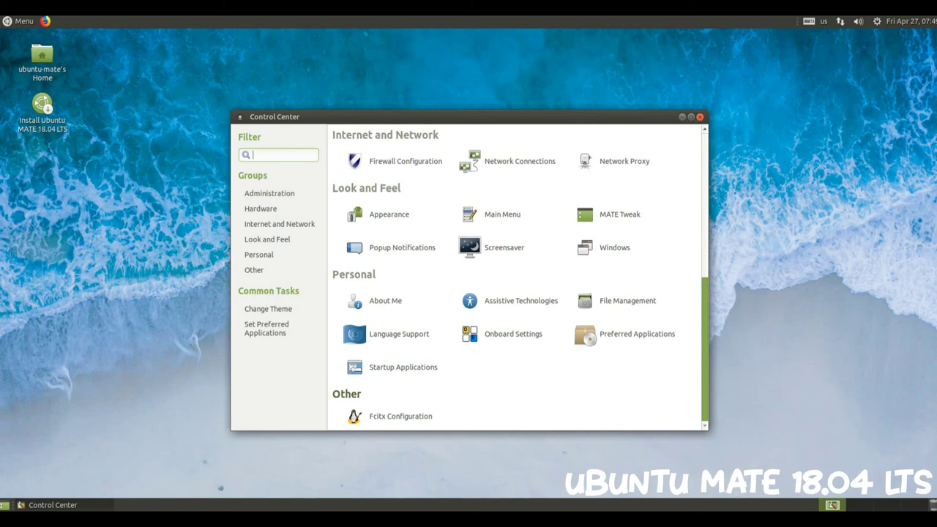
{"action": "left_click", "coordinate": [699, 116]}
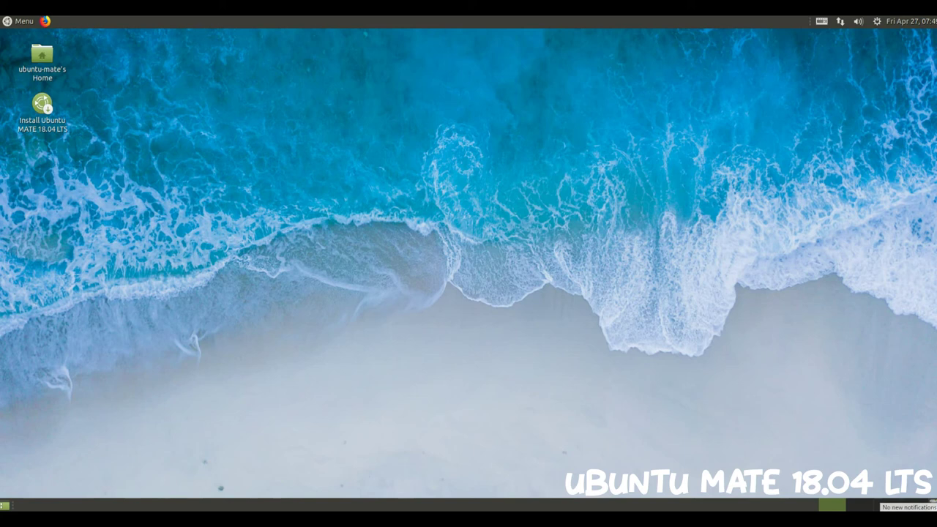
Open a terminal from the empty desktop and display the About information for MATE Terminal.
{"action": "right_click", "coordinate": [381, 205]}
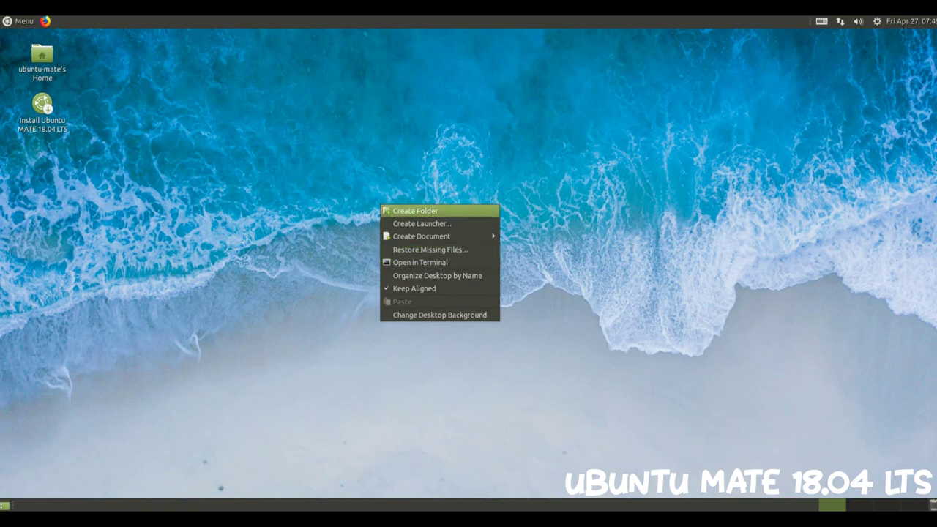
{"action": "left_click", "coordinate": [420, 262]}
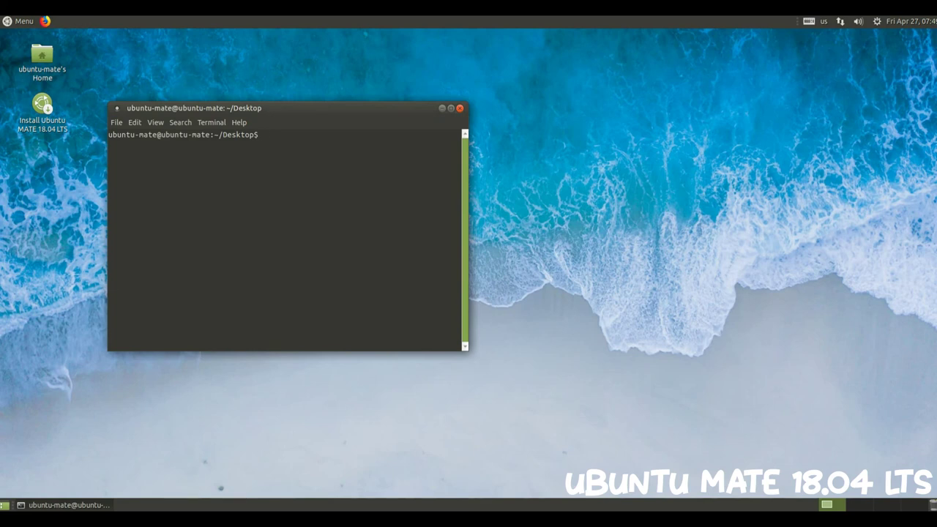
{"action": "left_click", "coordinate": [239, 123]}
{"action": "key", "text": "Down"}
{"action": "key", "text": "Down"}
{"action": "key", "text": "Return"}
{"action": "key", "text": "Return"}
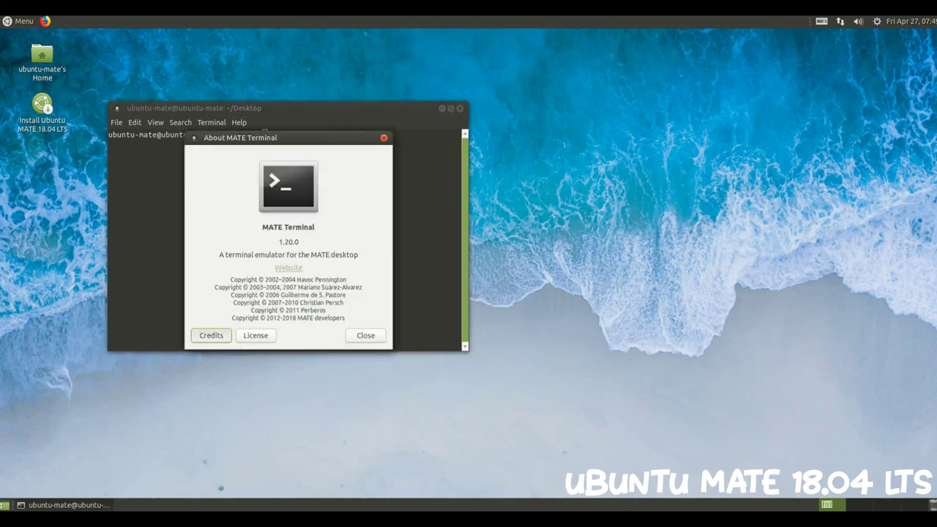